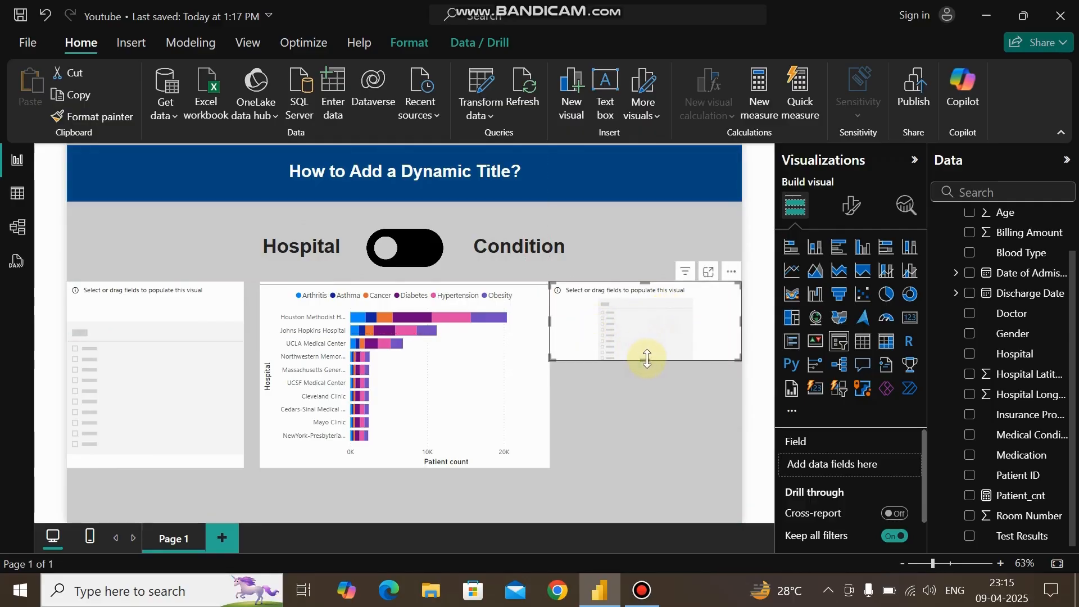
# Resize the empty slicer to the right of the bar chart to match the chart's height, leaving a small gap between them.
pyautogui.moveTo(645, 359); pyautogui.dragTo(644, 466)
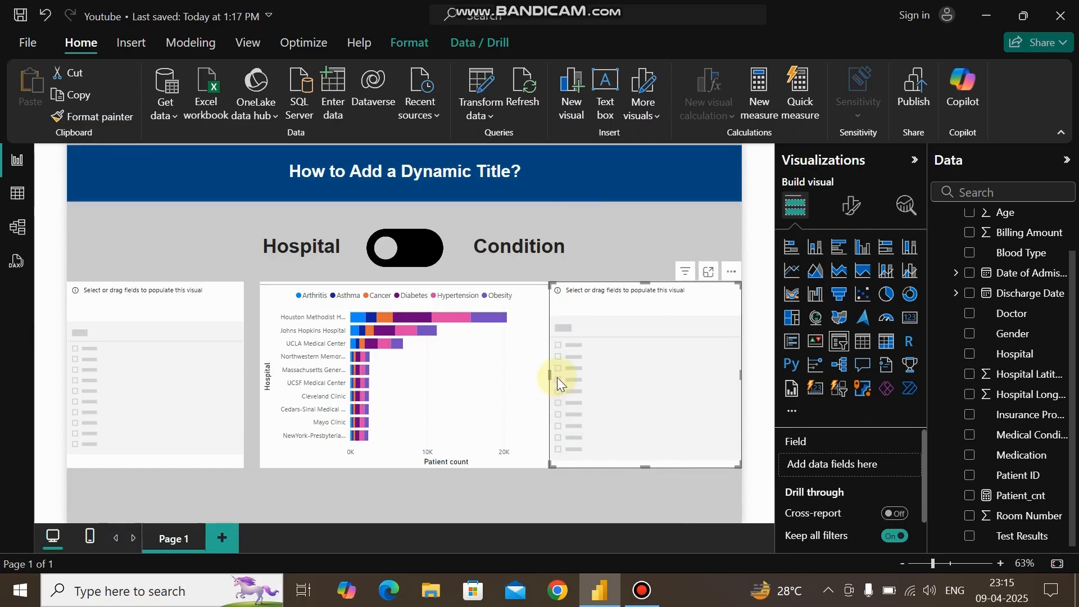
pyautogui.moveTo(558, 377); pyautogui.dragTo(558, 373)
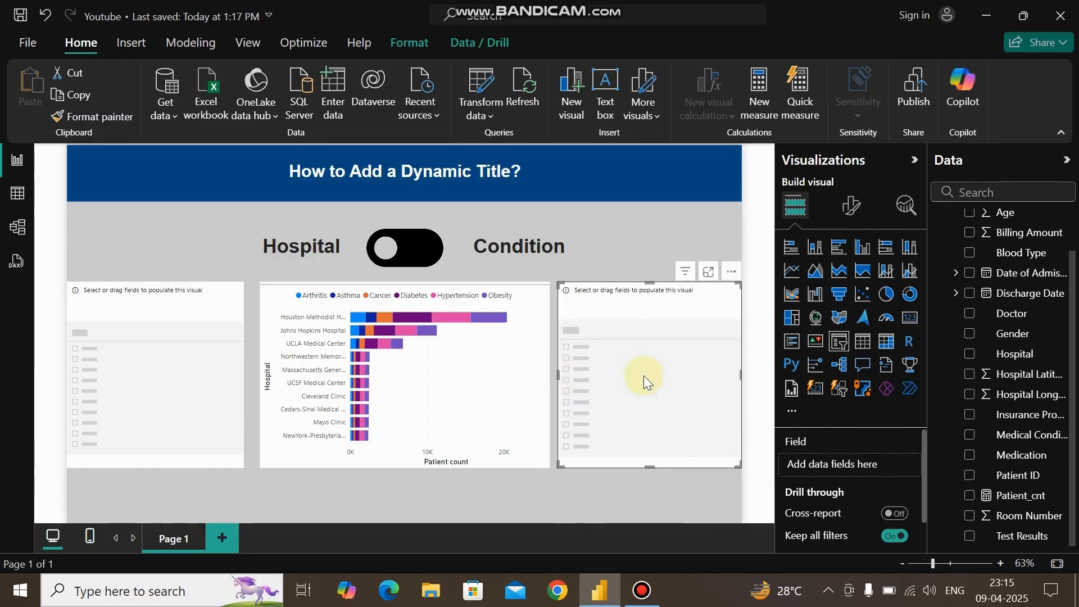
pyautogui.click(104, 363)
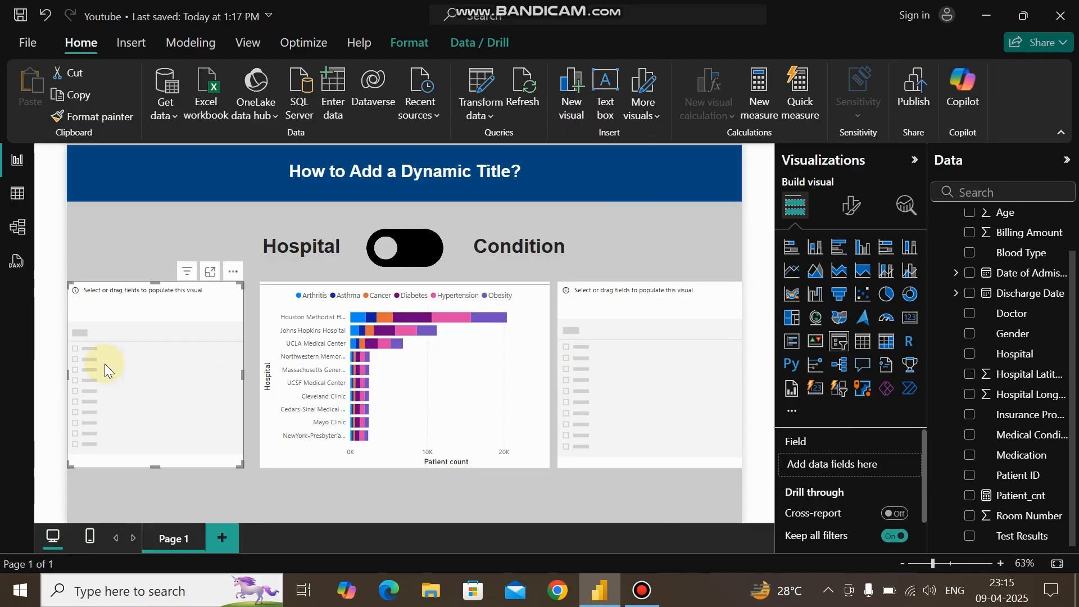
pyautogui.click(630, 344)
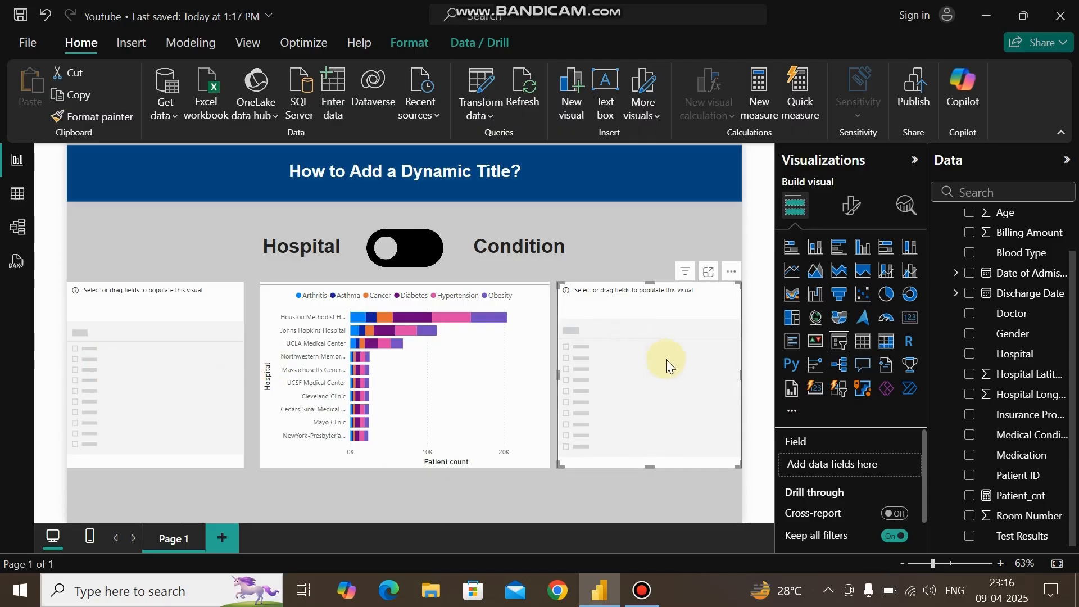
# Populate the slicer left of the chart with the Hospital field and the one right of it with Medical Condition.
pyautogui.click(191, 350)
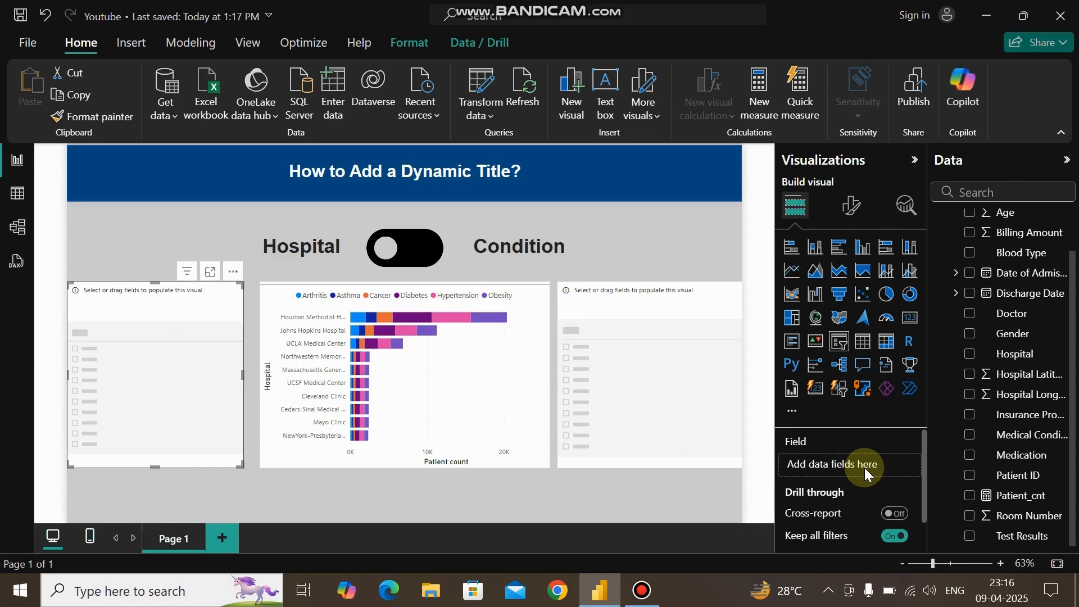
pyautogui.click(971, 356)
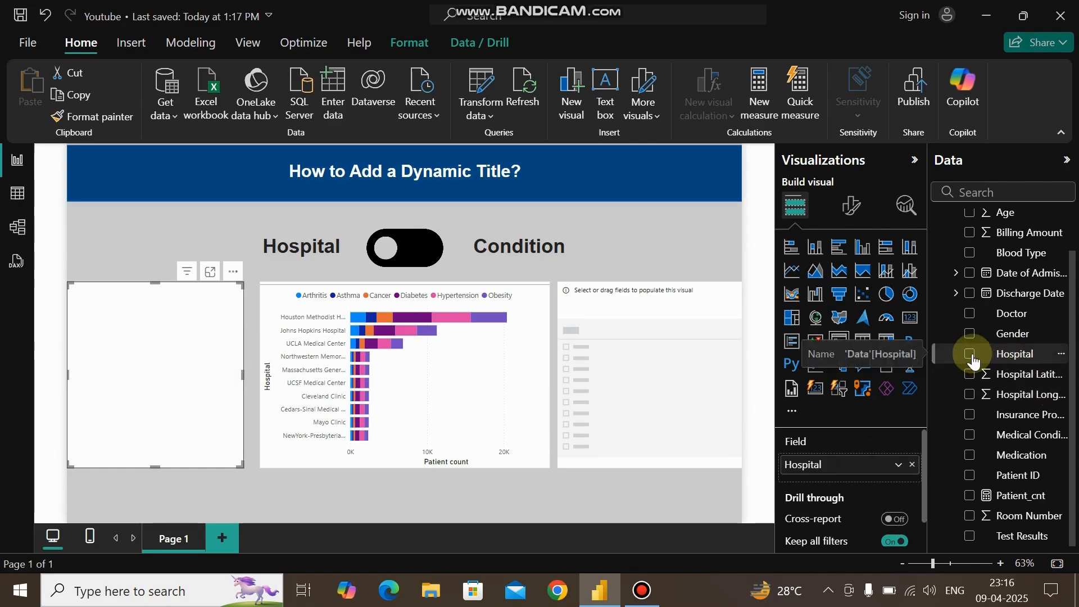
pyautogui.click(669, 392)
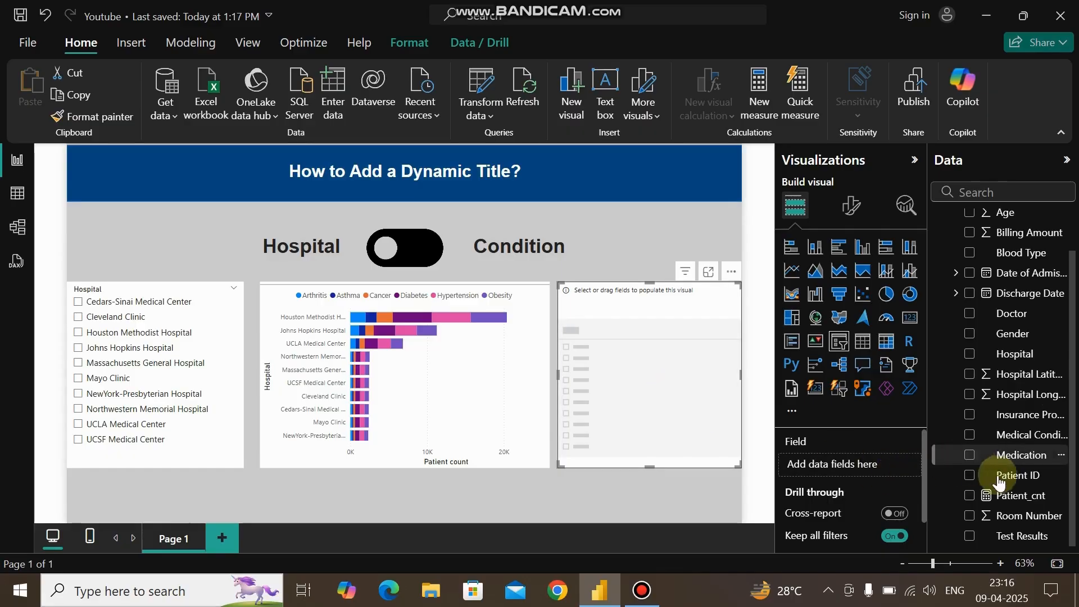
pyautogui.click(970, 436)
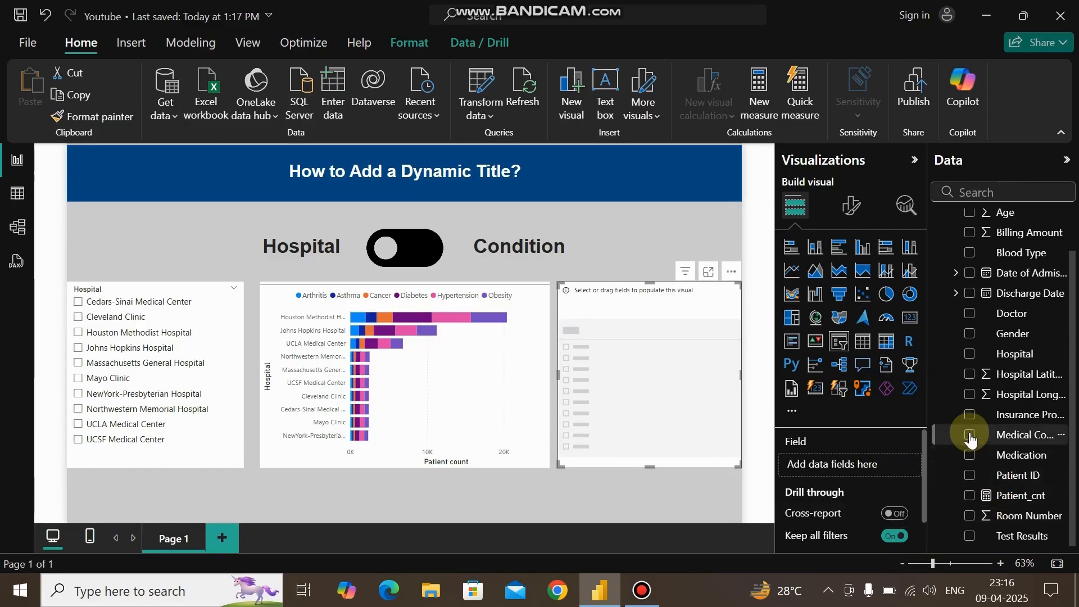
pyautogui.click(507, 477)
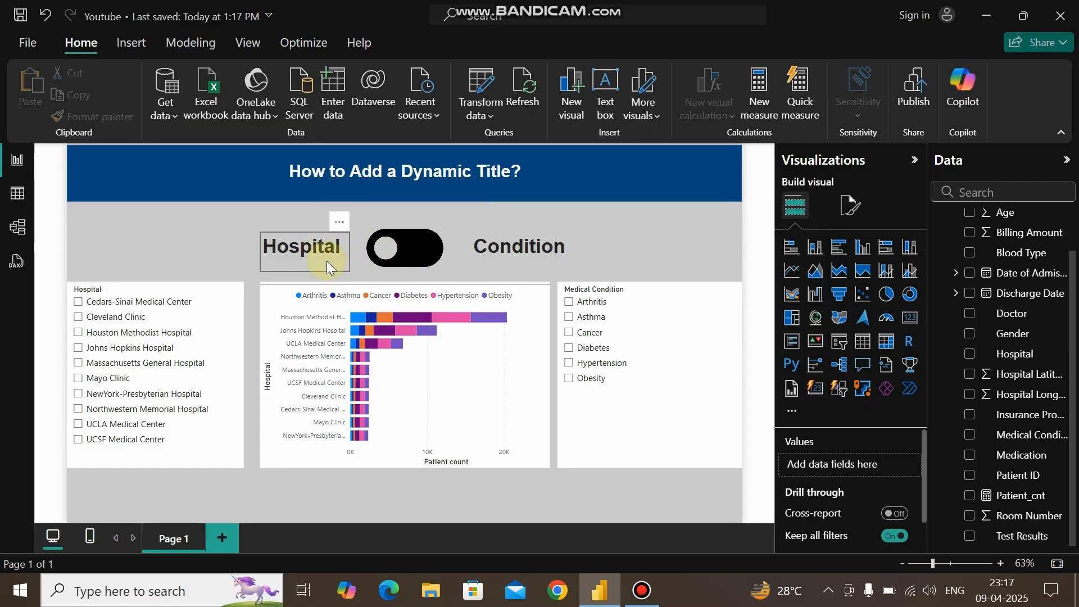
# Apply the Hospital bookmark, hide the Medical Condition slicer, and update the bookmark with that visibility.
pyautogui.click(624, 406)
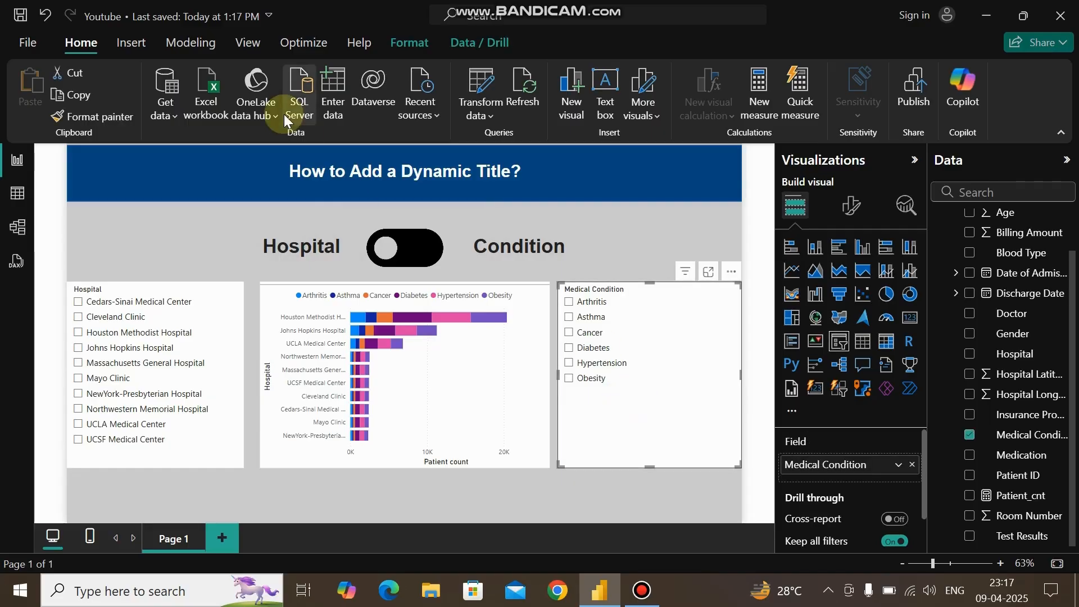
pyautogui.click(254, 46)
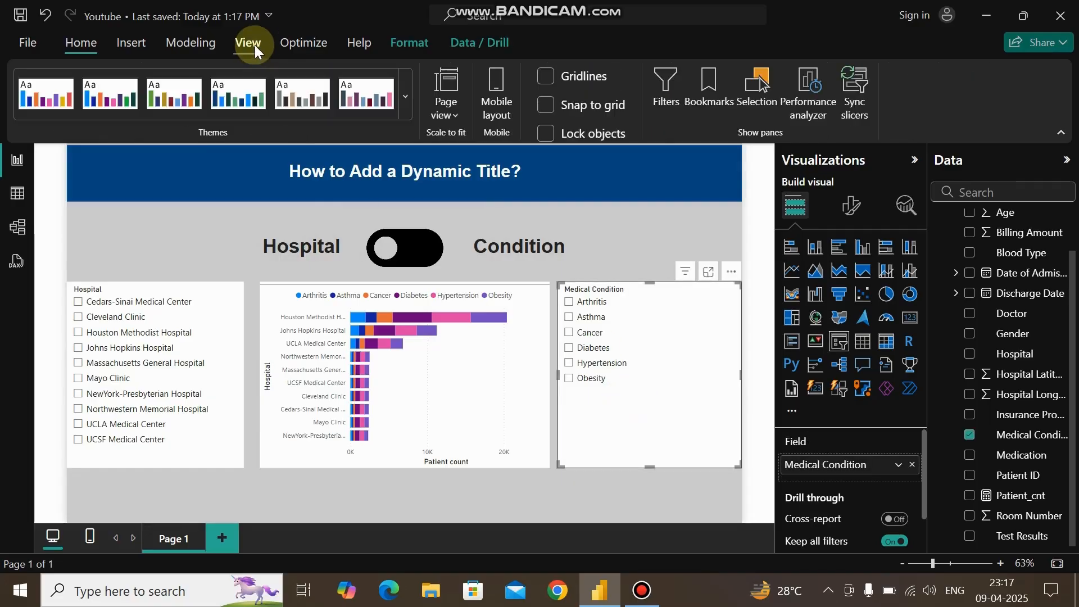
pyautogui.click(764, 99)
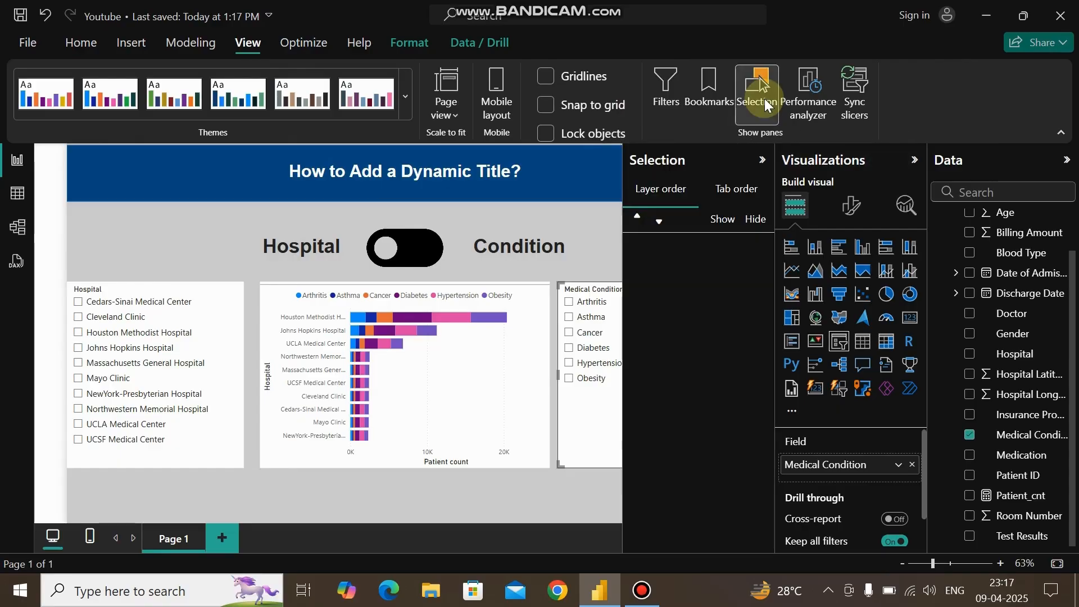
pyautogui.click(715, 93)
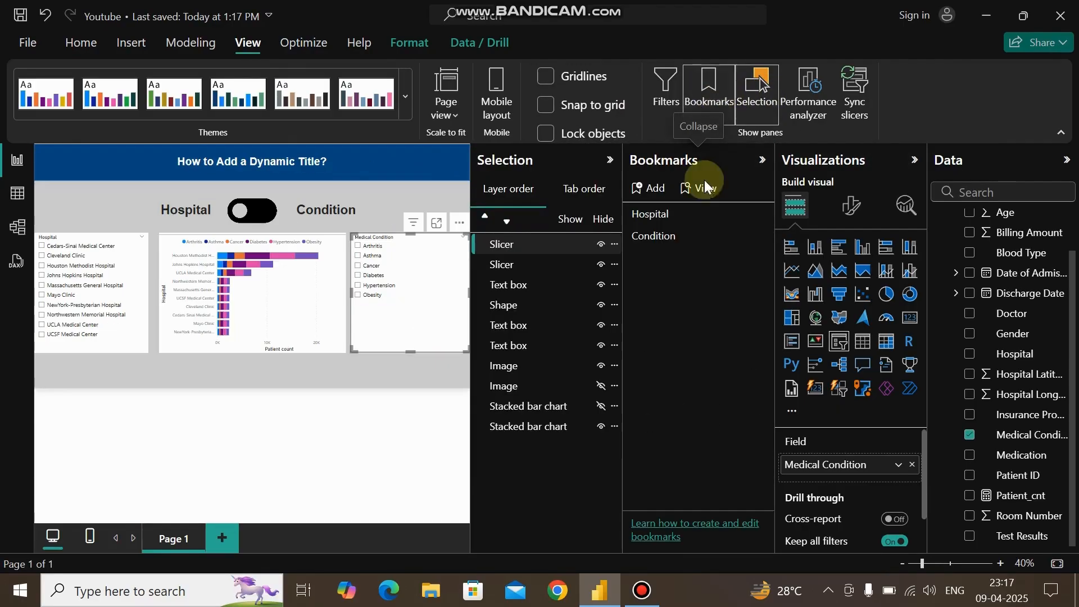
pyautogui.click(682, 214)
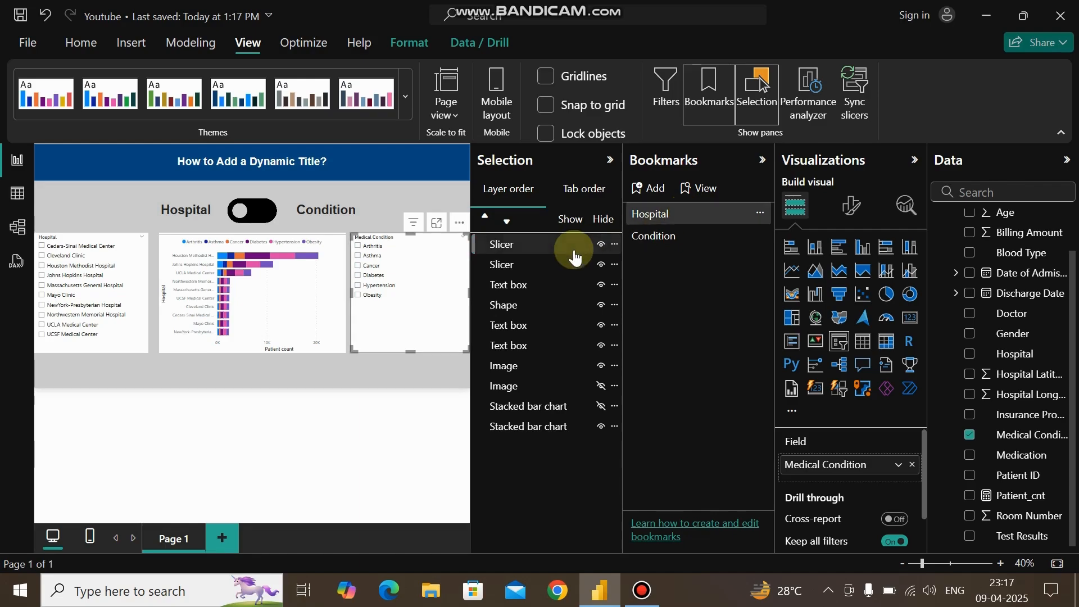
pyautogui.click(429, 298)
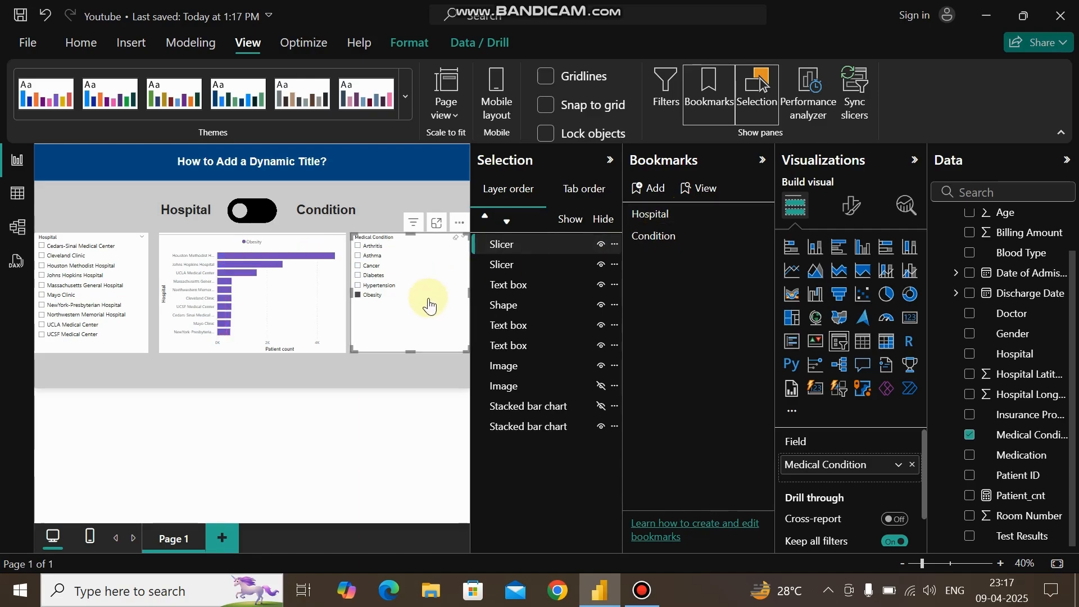
pyautogui.click(601, 245)
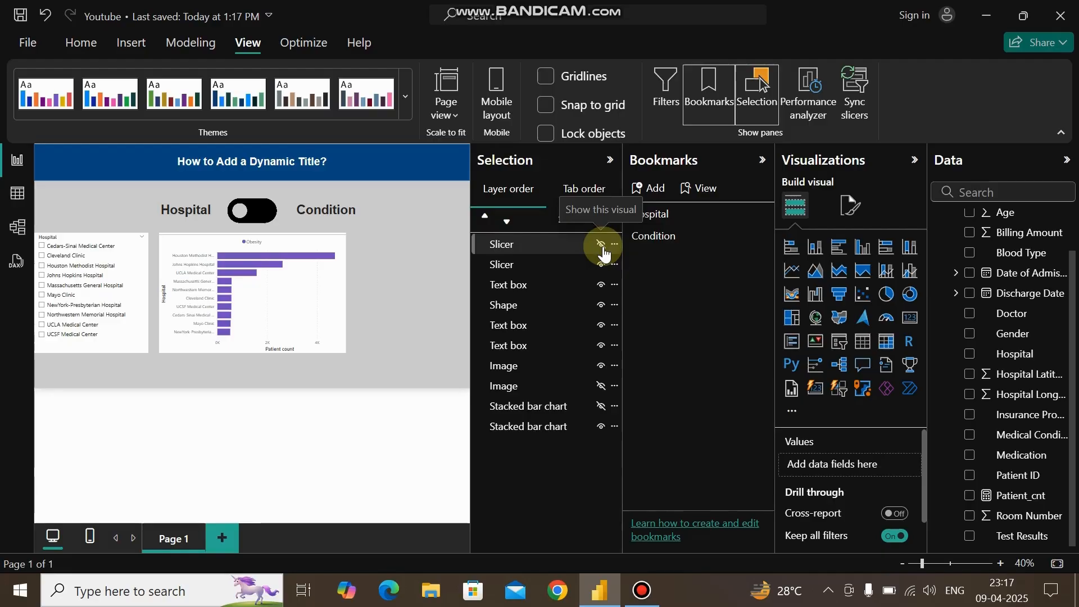
pyautogui.click(767, 216)
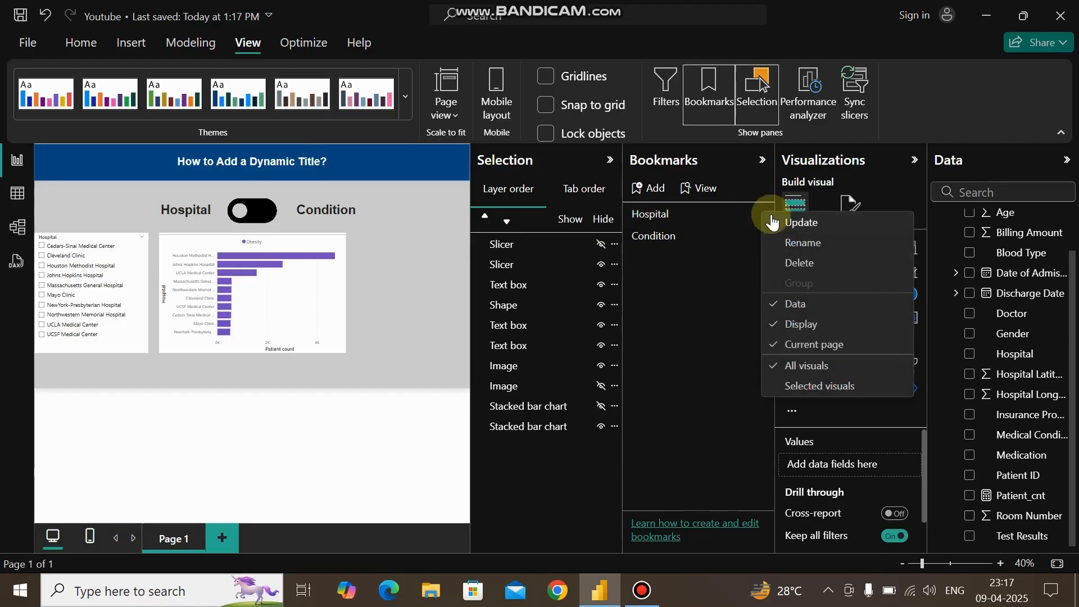
pyautogui.click(787, 224)
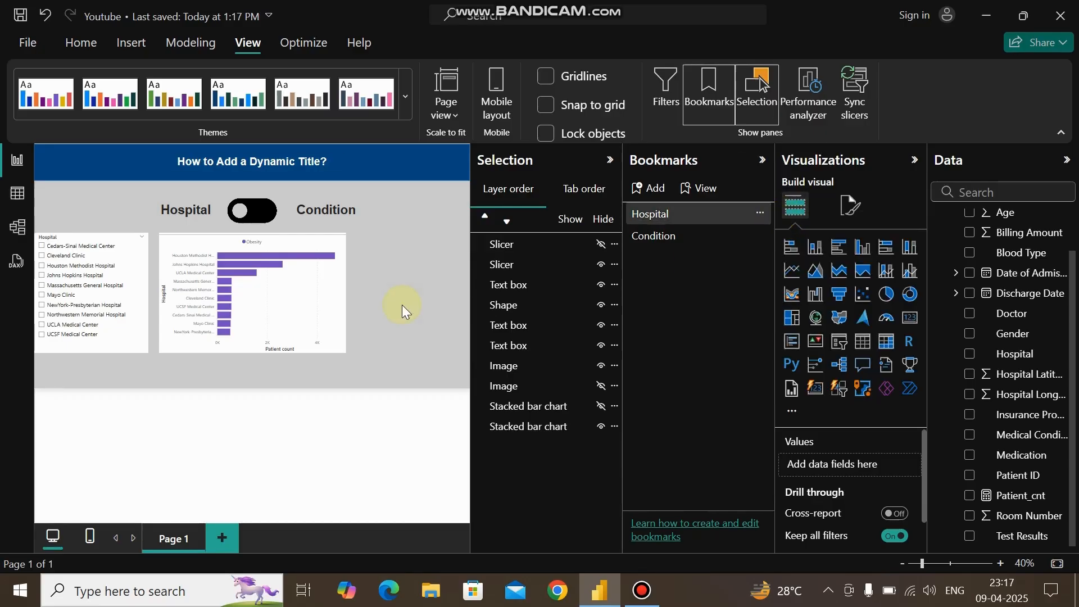
# Apply the Condition bookmark, hide the Hospital slicer, and update the bookmark with that visibility.
pyautogui.click(669, 242)
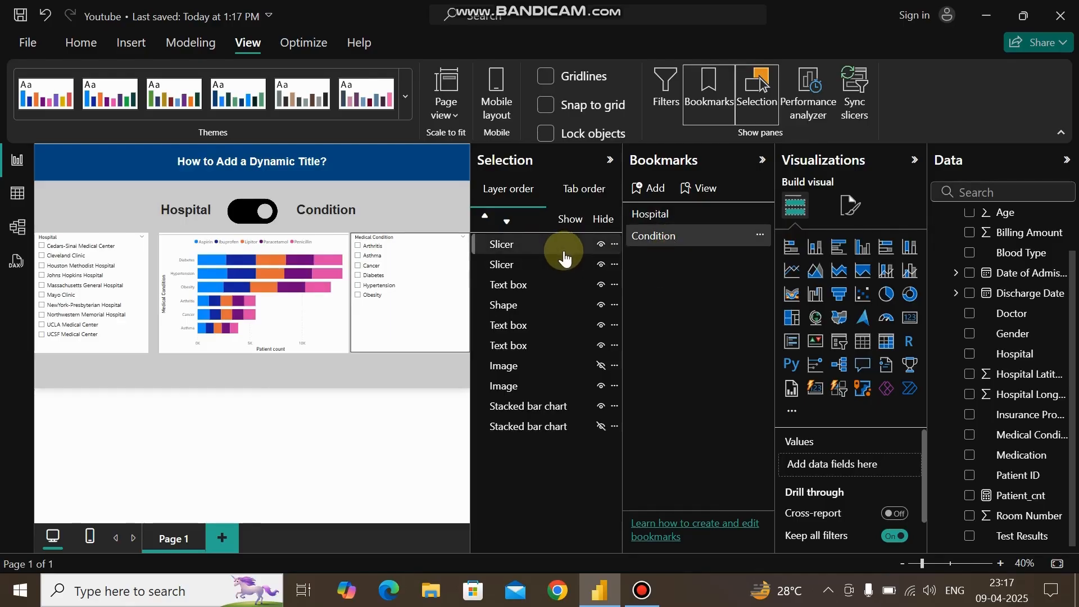
pyautogui.click(121, 351)
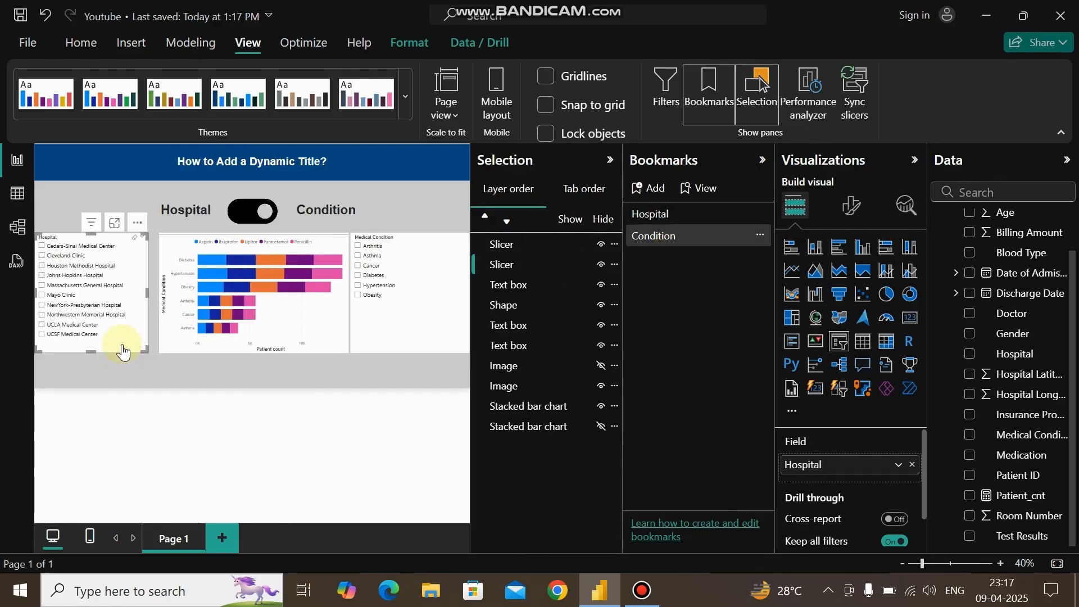
pyautogui.click(601, 265)
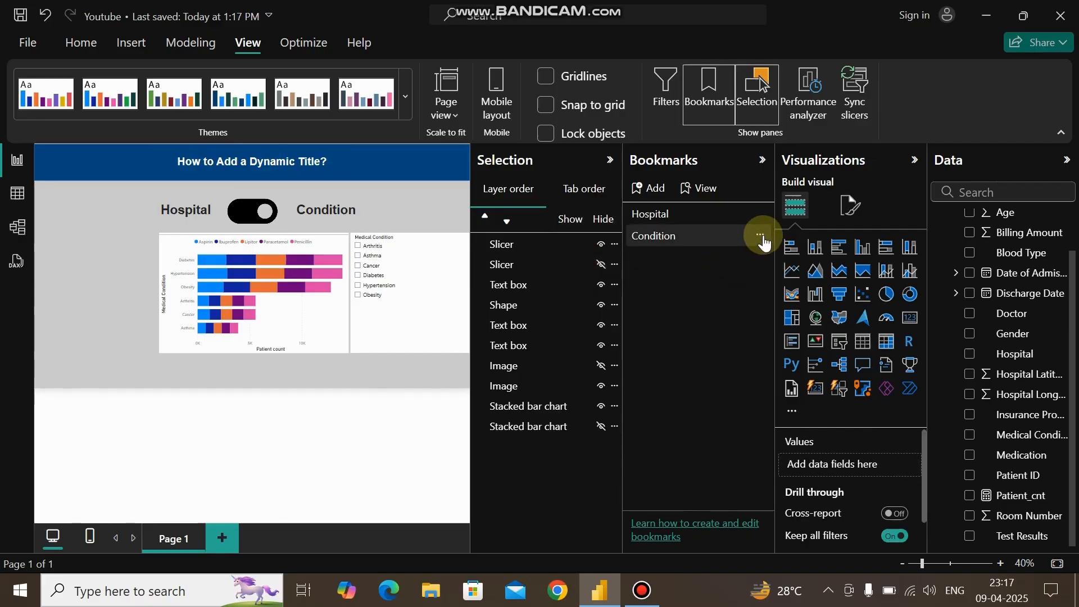
pyautogui.click(759, 236)
pyautogui.click(805, 248)
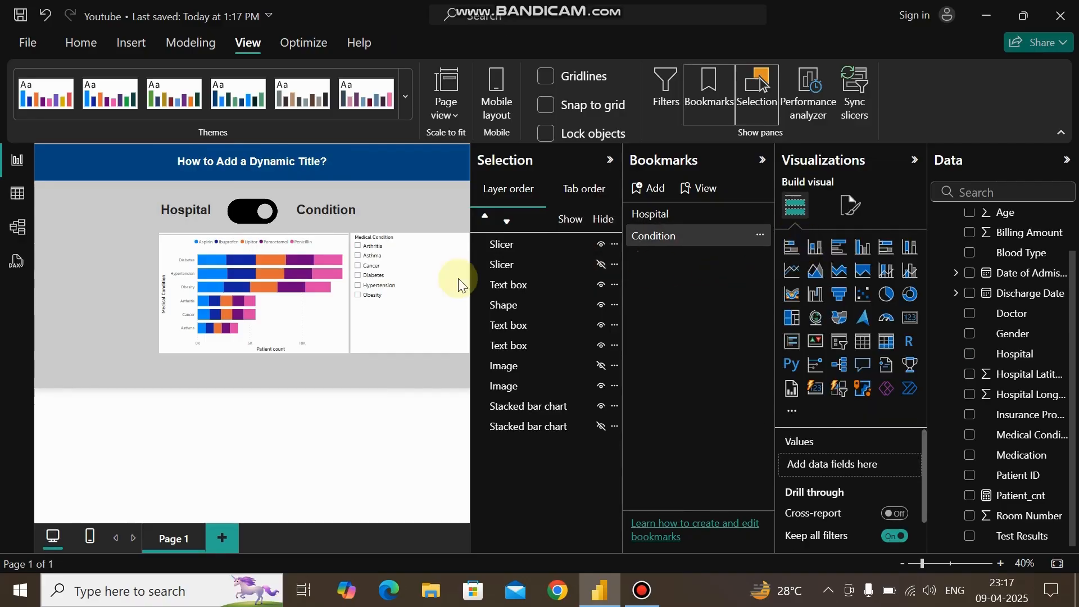
# Move the Medical Condition slicer to the empty space left of the chart and close the Bookmarks and Selection panes.
pyautogui.moveTo(443, 309); pyautogui.dragTo(109, 320)
pyautogui.press('Escape')
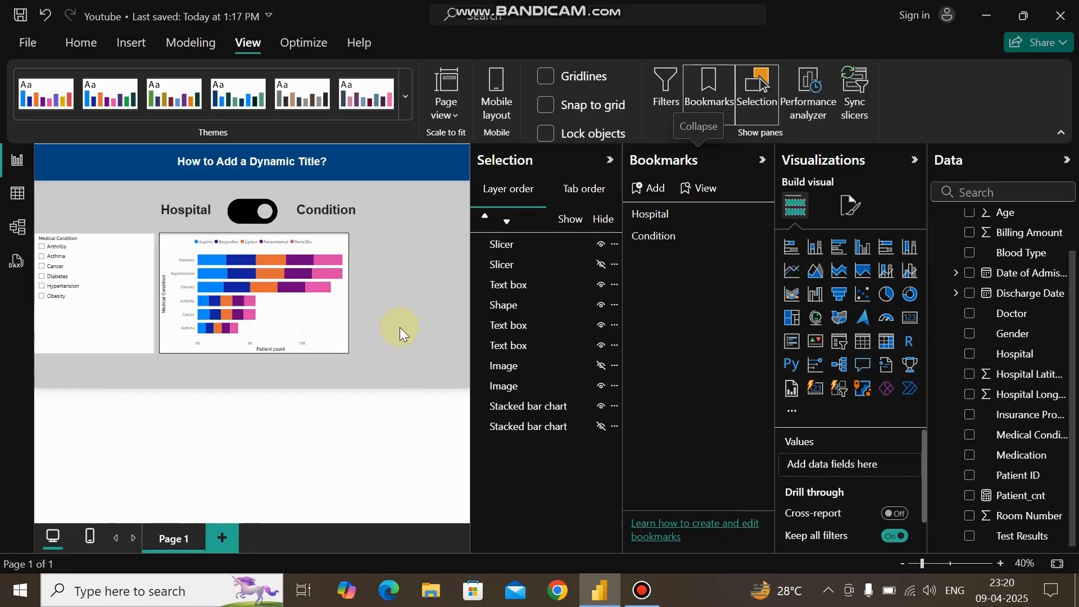
pyautogui.click(706, 79)
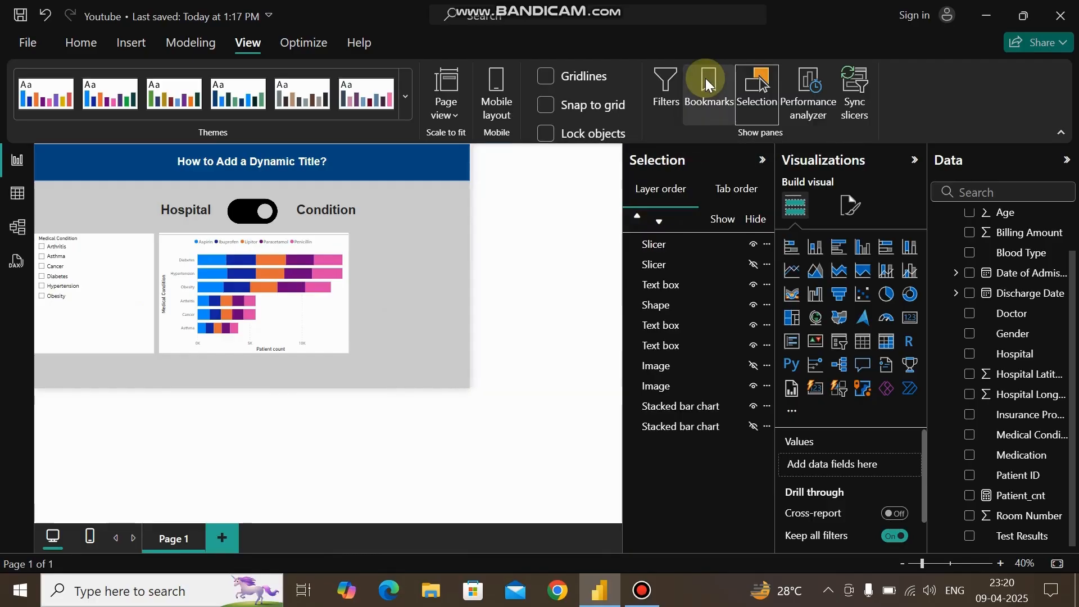
pyautogui.click(753, 92)
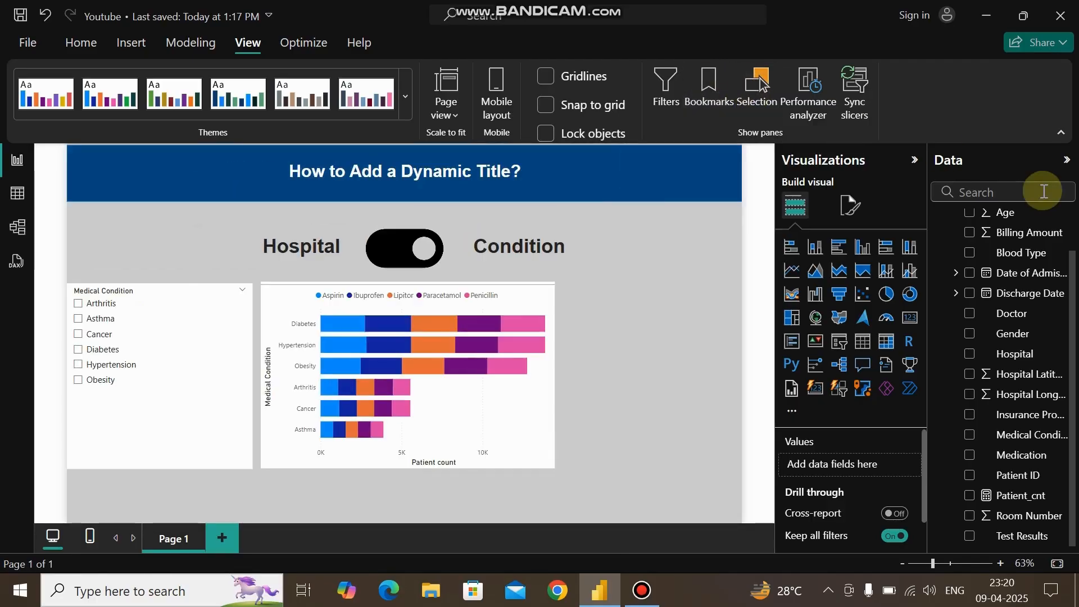
# Collapse the Data table's field list and create a calculated table with the formula "Measure =".
pyautogui.scroll(1, 999, 219)
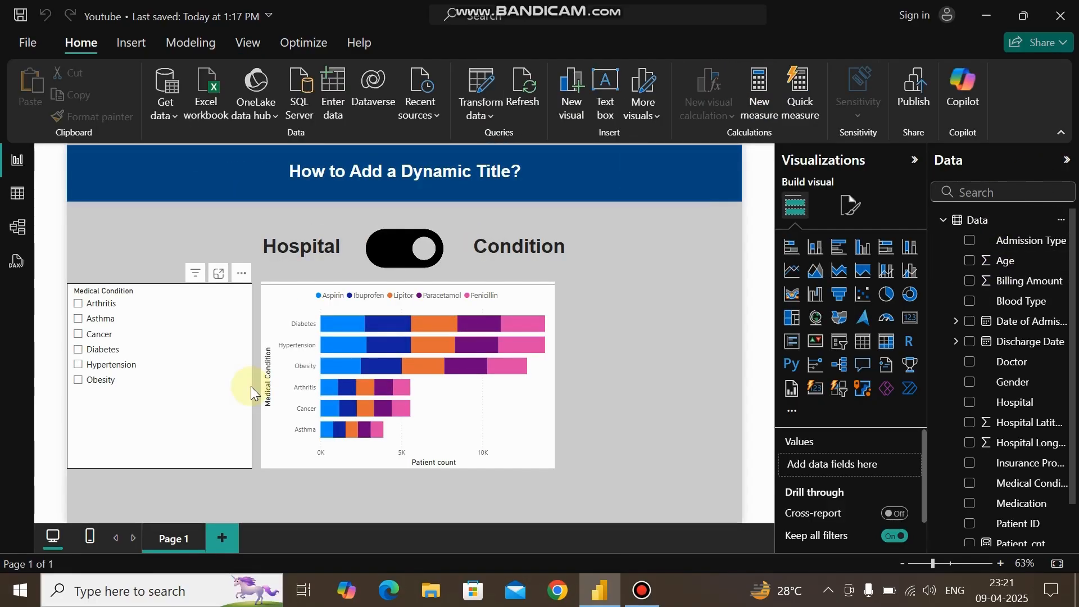
pyautogui.click(937, 218)
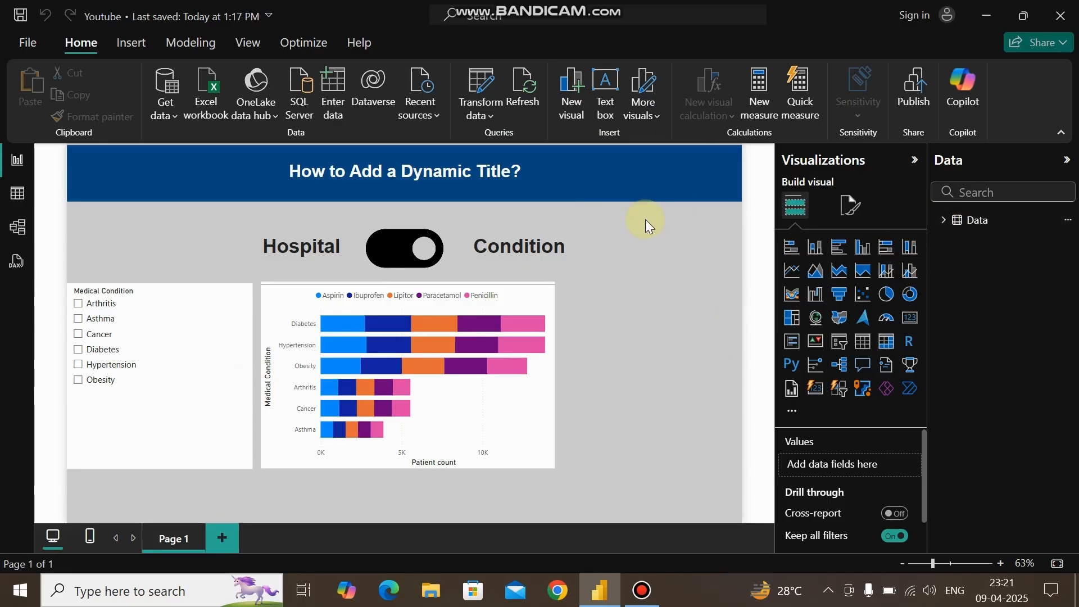
pyautogui.click(180, 48)
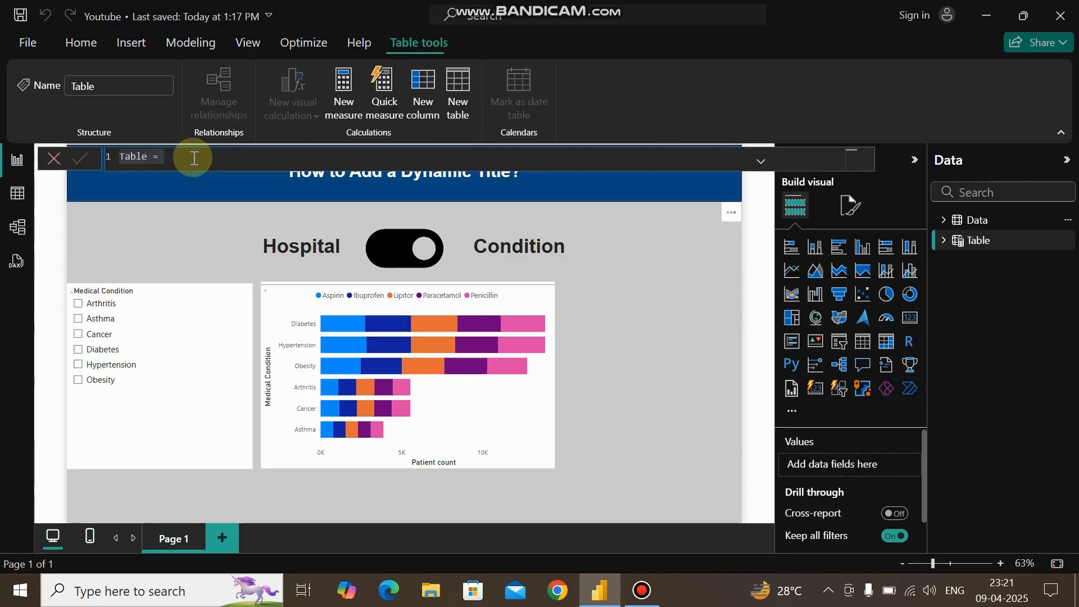
pyautogui.press('BackSpace')
pyautogui.press('BackSpace')
pyautogui.press('BackSpace')
pyautogui.press('BackSpace')
pyautogui.press('BackSpace')
pyautogui.press('BackSpace')
pyautogui.press('BackSpace')
pyautogui.press('BackSpace')
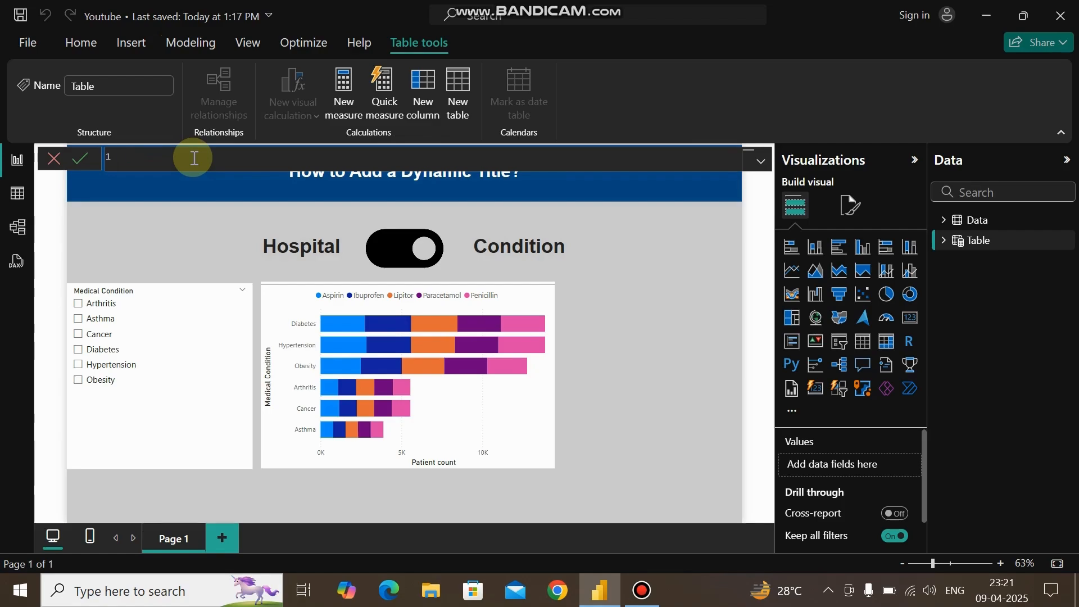
pyautogui.write('Measure =')
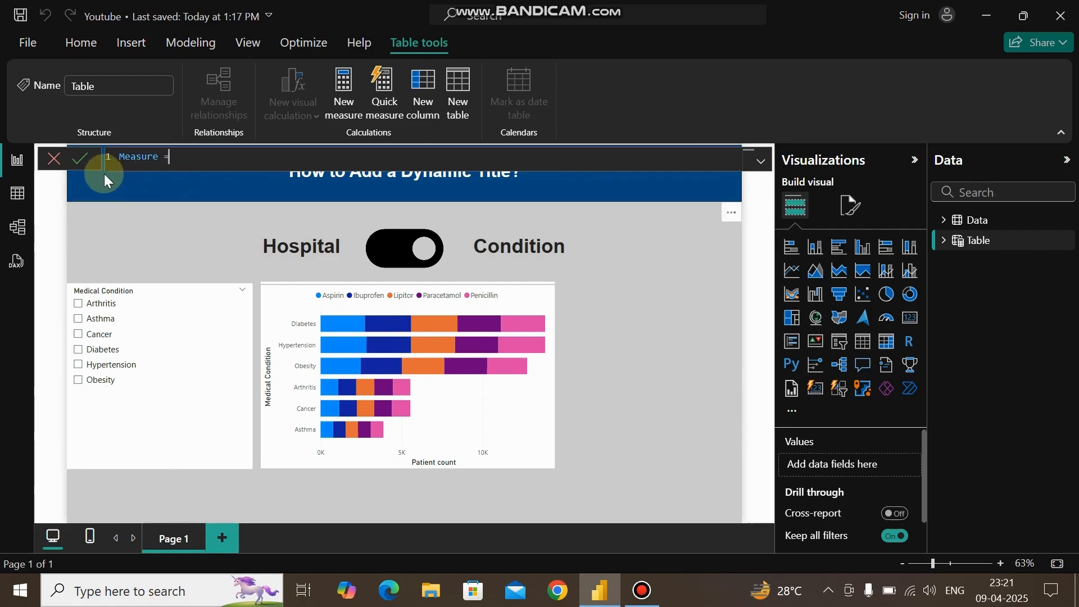
pyautogui.click(85, 157)
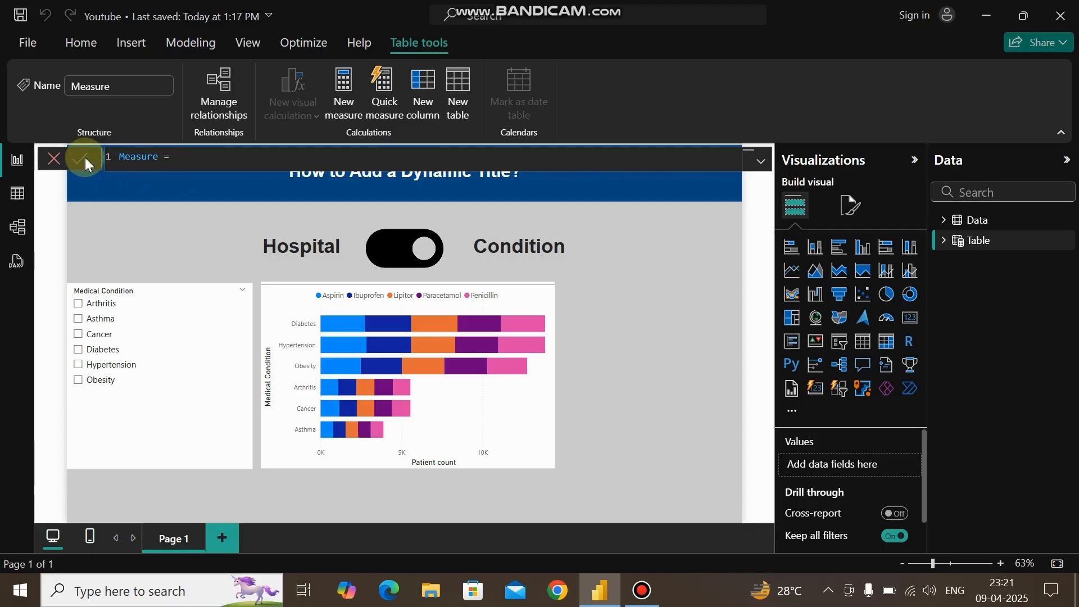
pyautogui.click(687, 246)
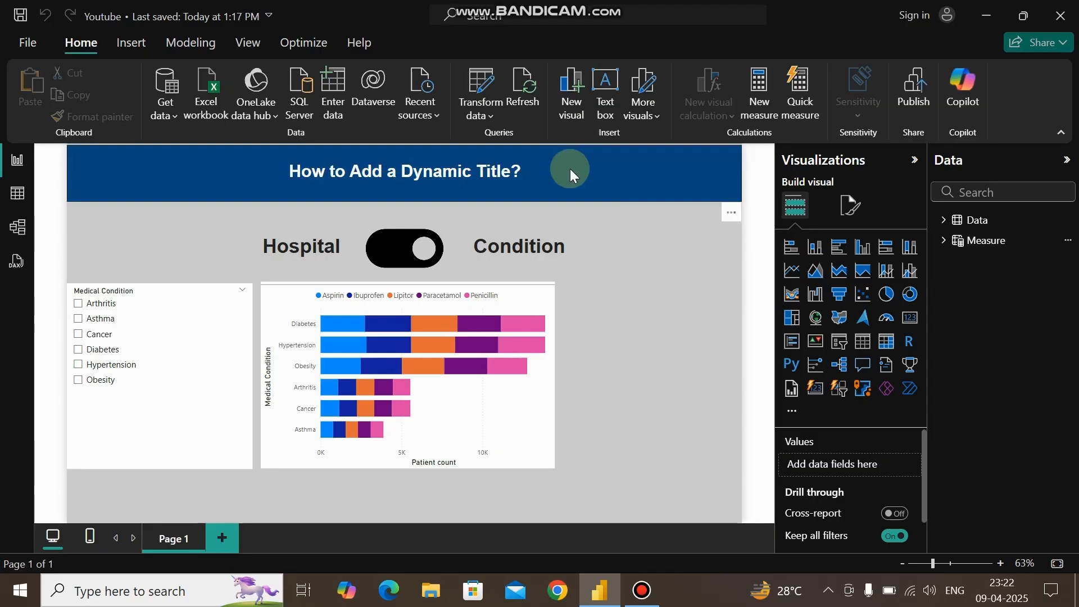
# Create a new measure in the Measure table and start its formula with the name Dynamic_title_hospital.
pyautogui.click(945, 242)
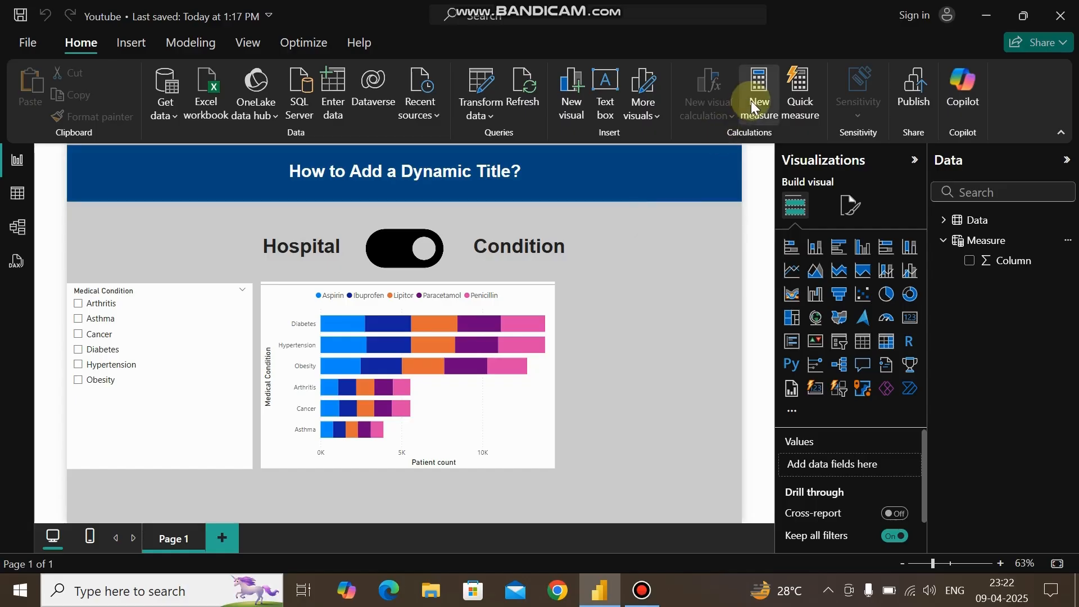
pyautogui.click(999, 245)
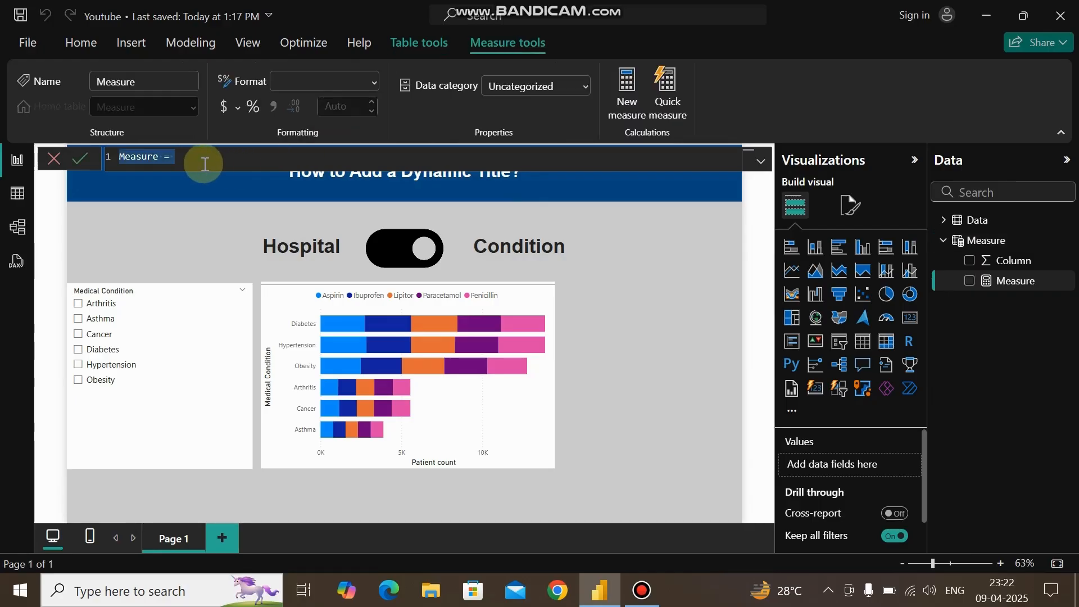
pyautogui.press('BackSpace')
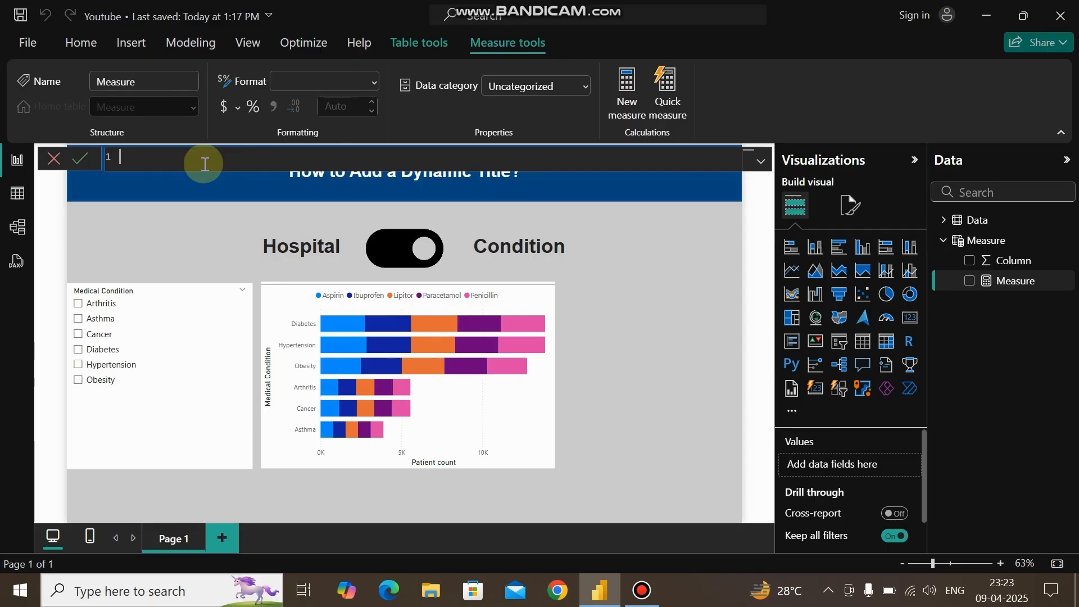
pyautogui.write('ynamic_title')
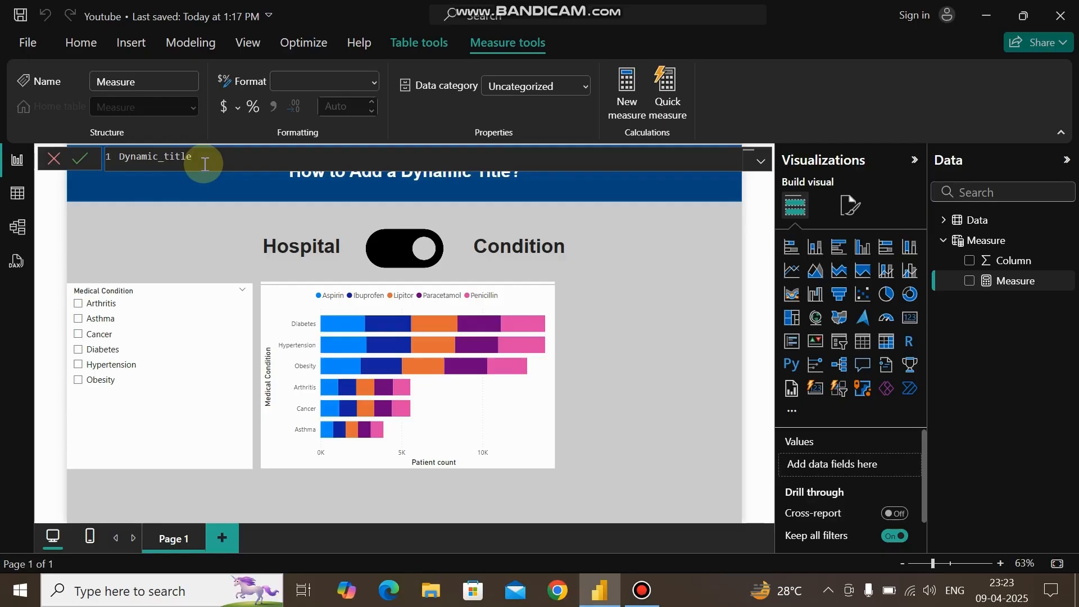
pyautogui.write('_f')
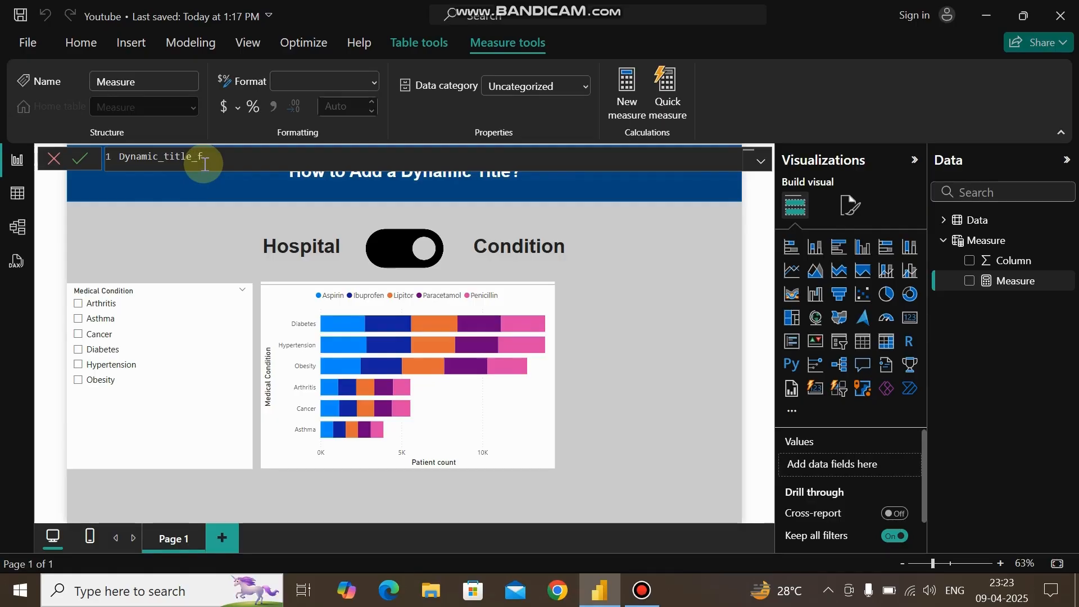
pyautogui.press('BackSpace')
pyautogui.write('hospital =')
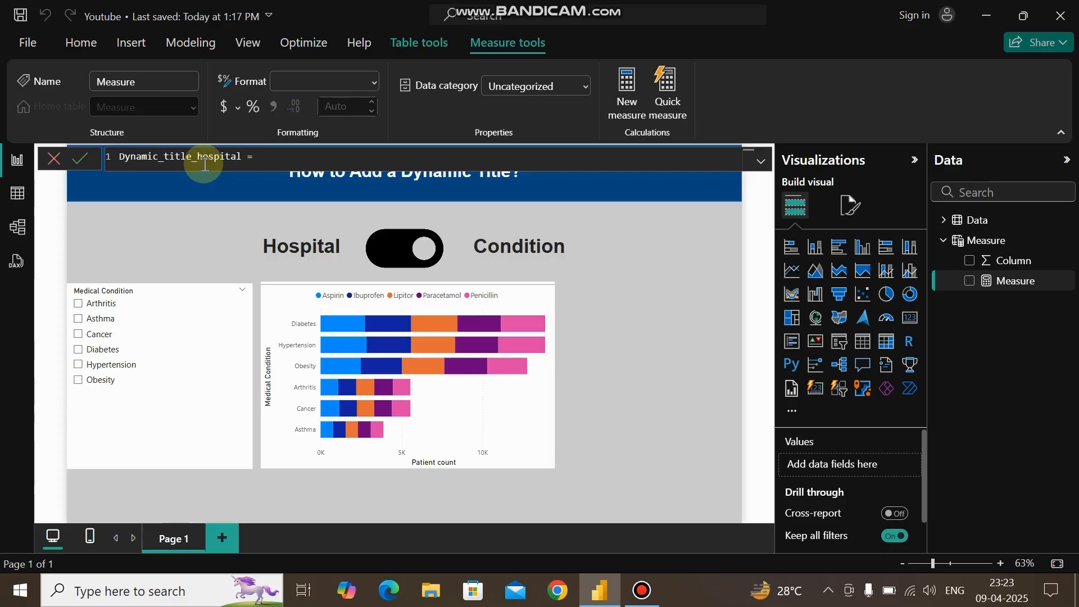
# Begin the measure's expression with the text "Medication Breakdown by " joined by & to the SELECTEDVALUE function.
pyautogui.write('"Medic')
pyautogui.write('at')
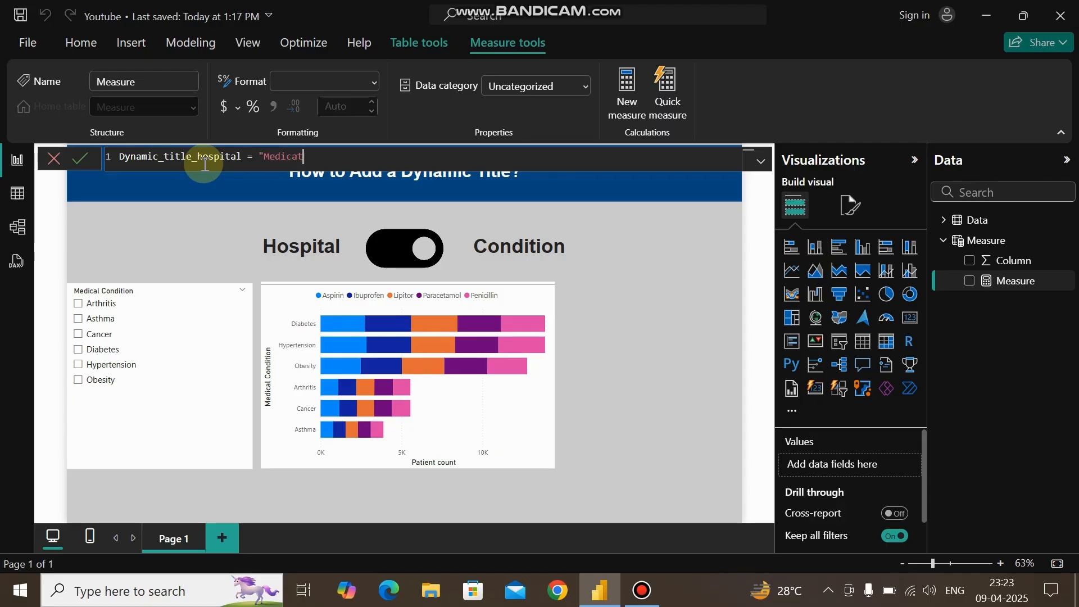
pyautogui.write('ion Breakd')
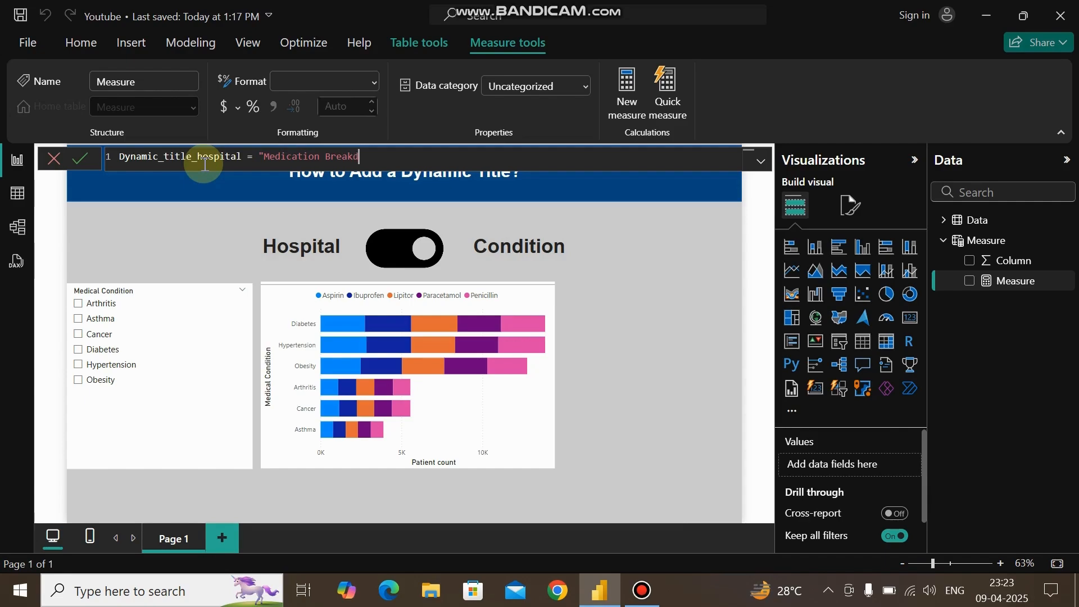
pyautogui.write('own by " & sl')
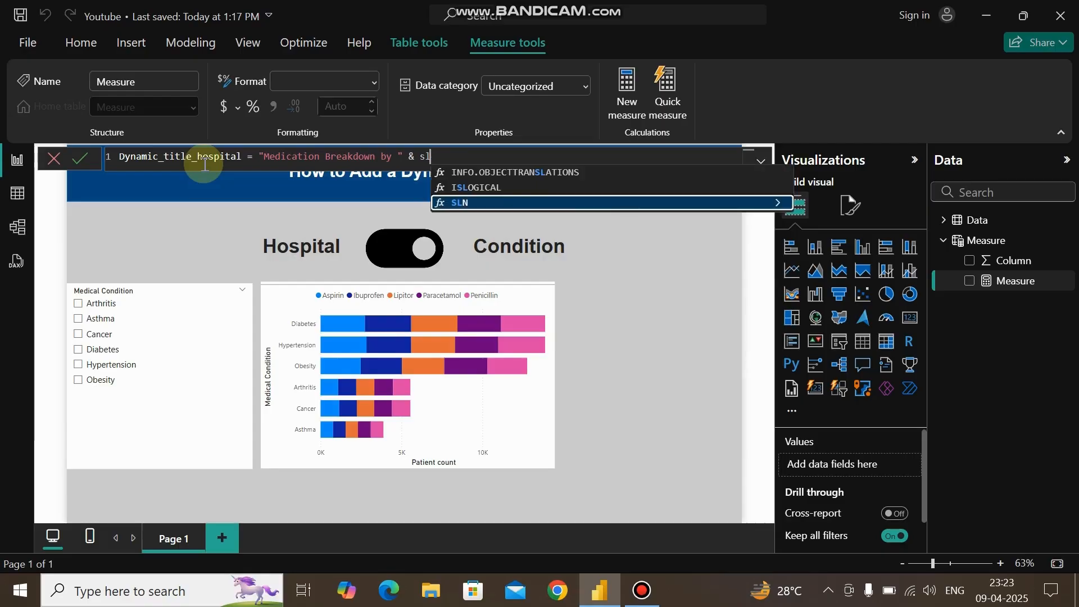
pyautogui.press('BackSpace')
pyautogui.write('elec')
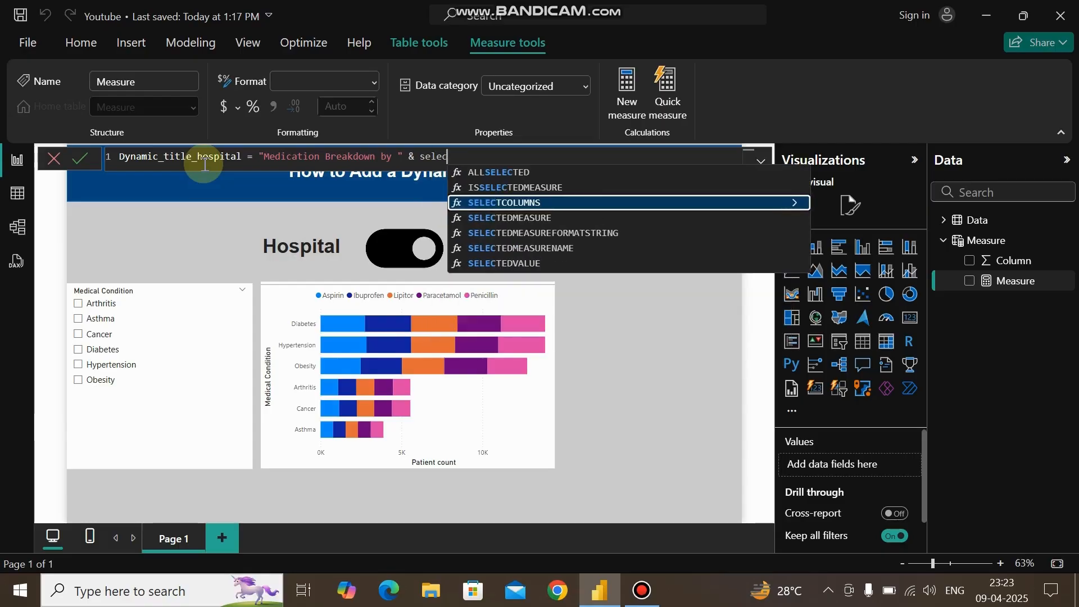
pyautogui.press('Down')
pyautogui.press('Down')
pyautogui.press('Down')
pyautogui.press('Down')
pyautogui.press('Tab')
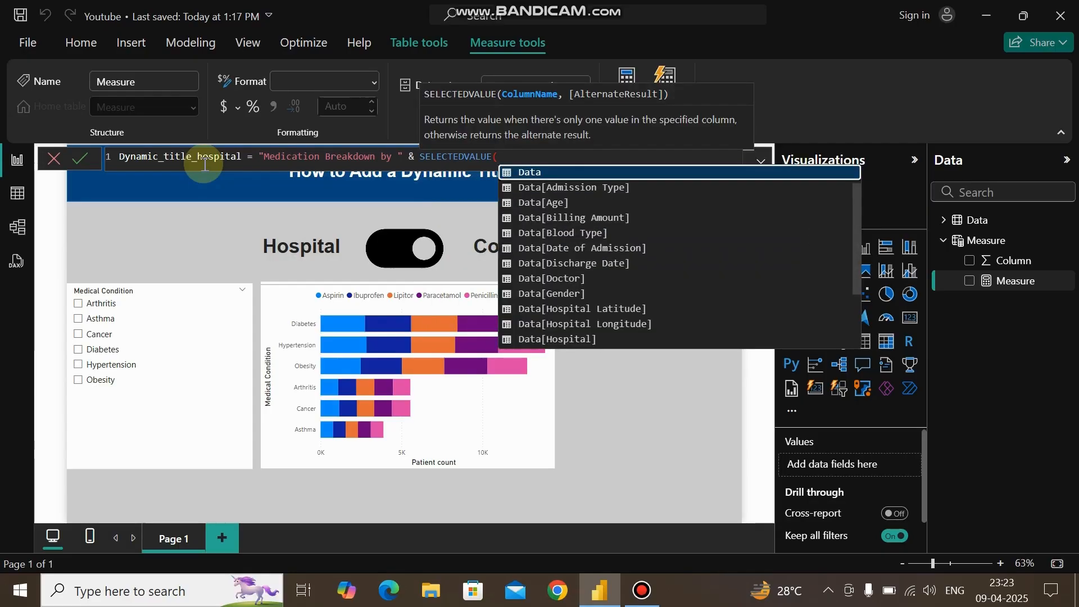
# Use the Data[Hospital] column as the first argument of SELECTEDVALUE.
pyautogui.press('Down')
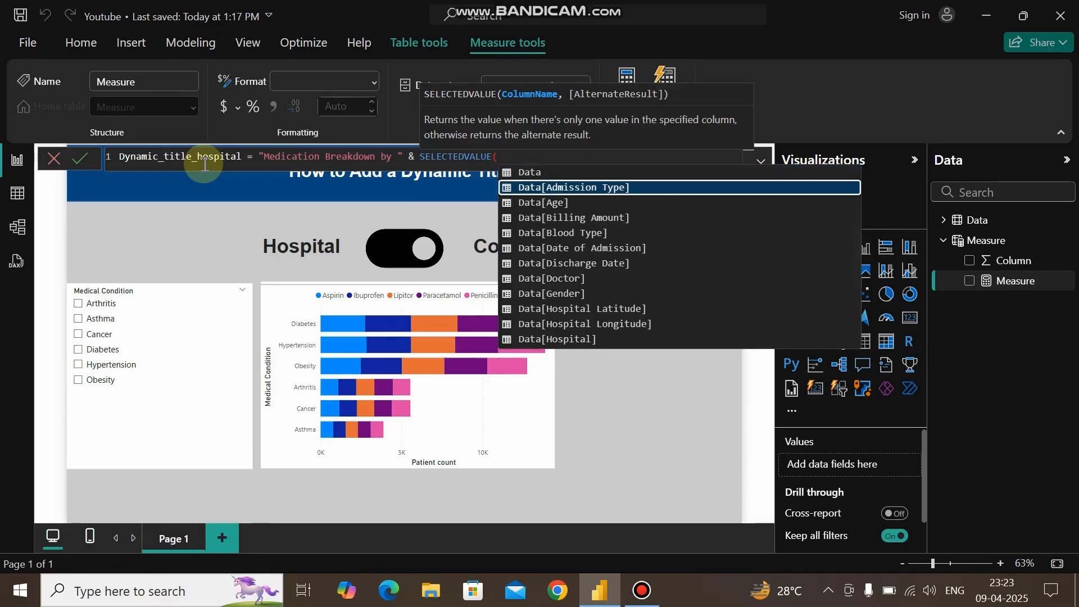
pyautogui.press('Down')
pyautogui.press('Down')
pyautogui.press('Down')
pyautogui.press('Down')
pyautogui.press('Down')
pyautogui.press('Down')
pyautogui.press('Down')
pyautogui.press('Down')
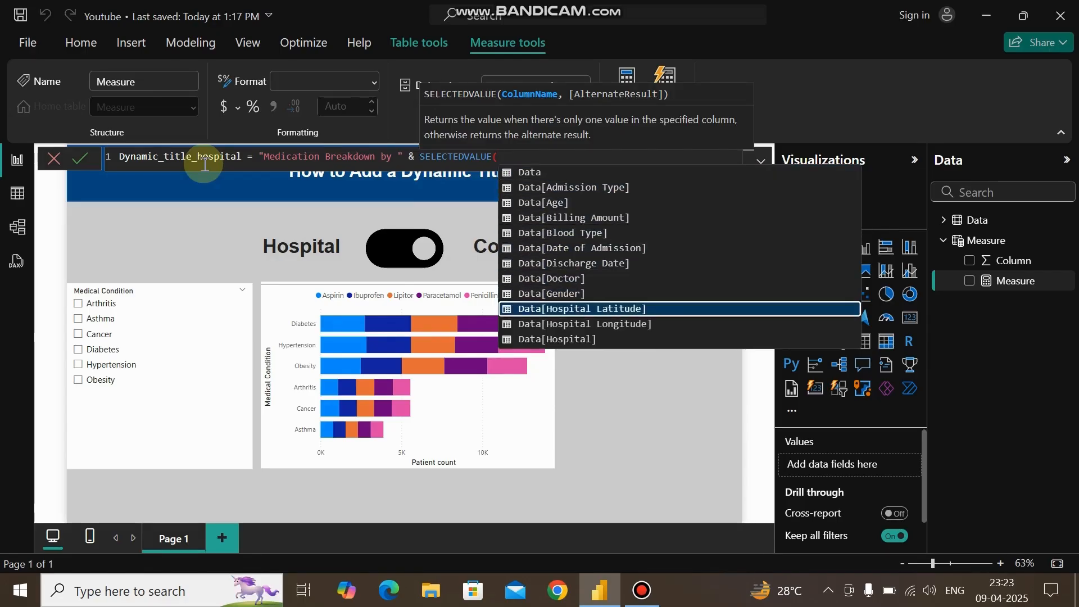
pyautogui.press('Down')
pyautogui.press('Down')
pyautogui.press('Tab')
# Add "Hospital" as the alternate result of SELECTEDVALUE, close the function, and commit the Dynamic_title_hospital measure.
pyautogui.write(',')
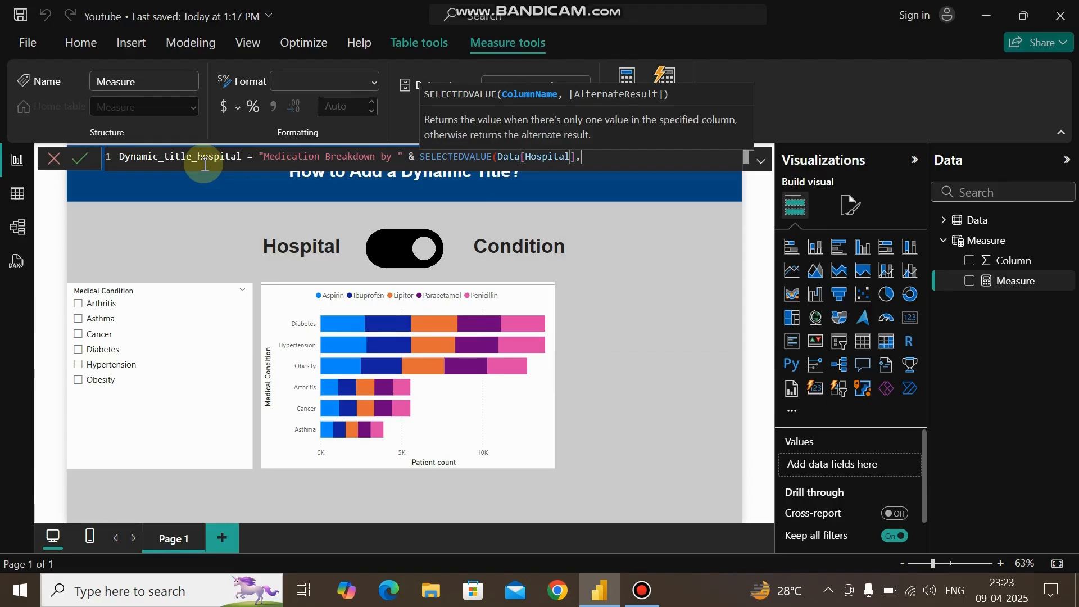
pyautogui.write(' "')
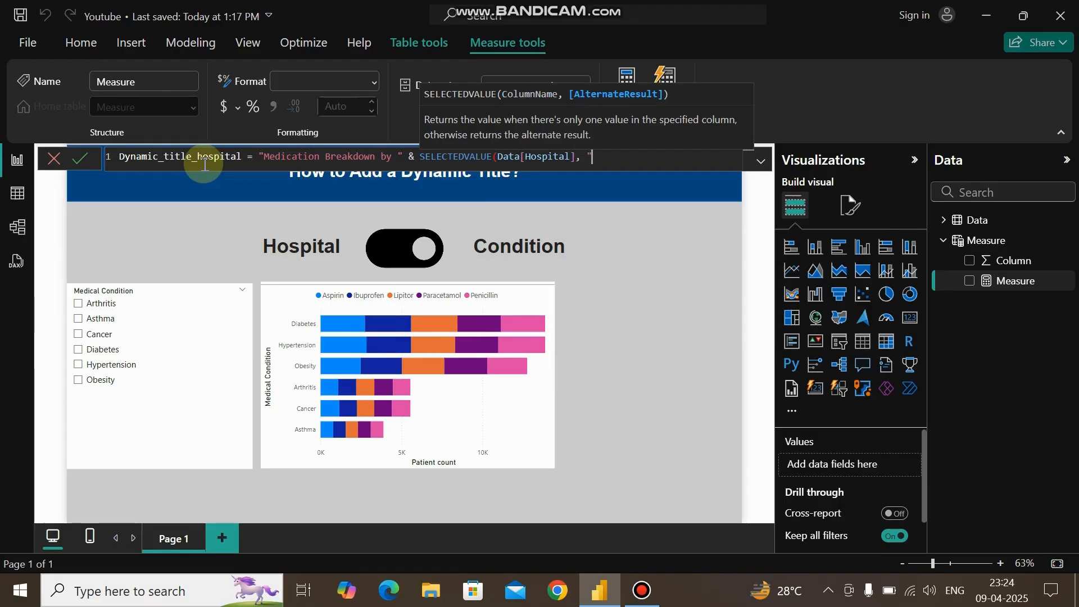
pyautogui.write('Hospital")')
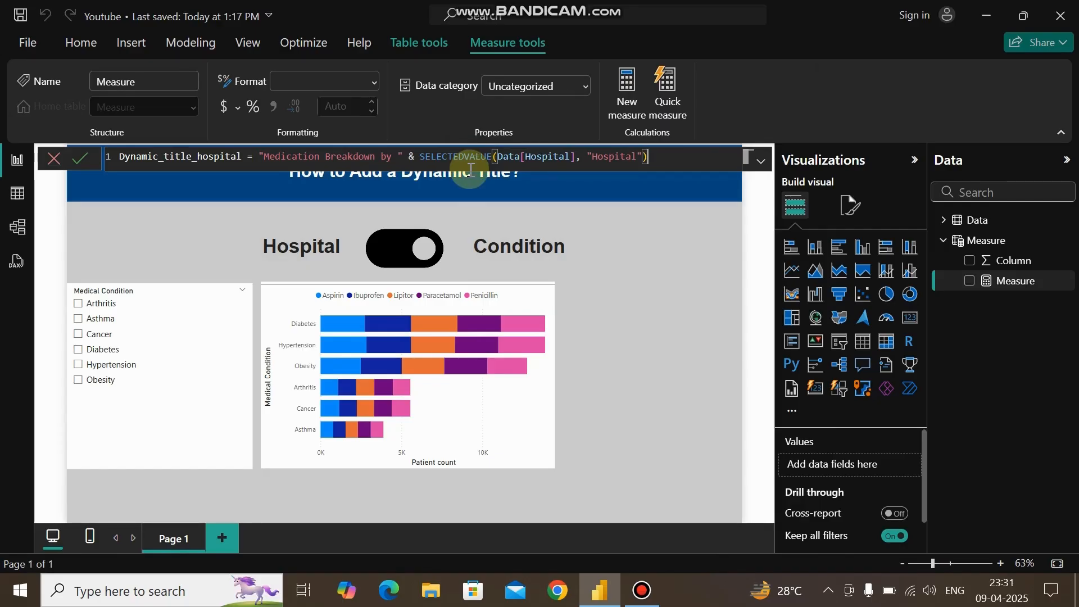
pyautogui.click(760, 162)
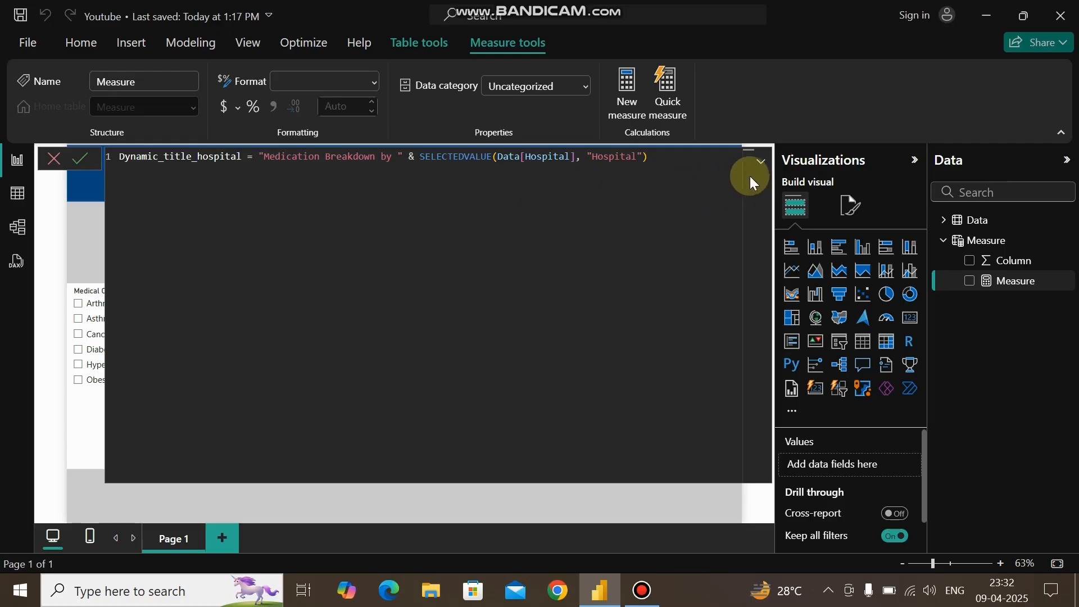
pyautogui.click(759, 163)
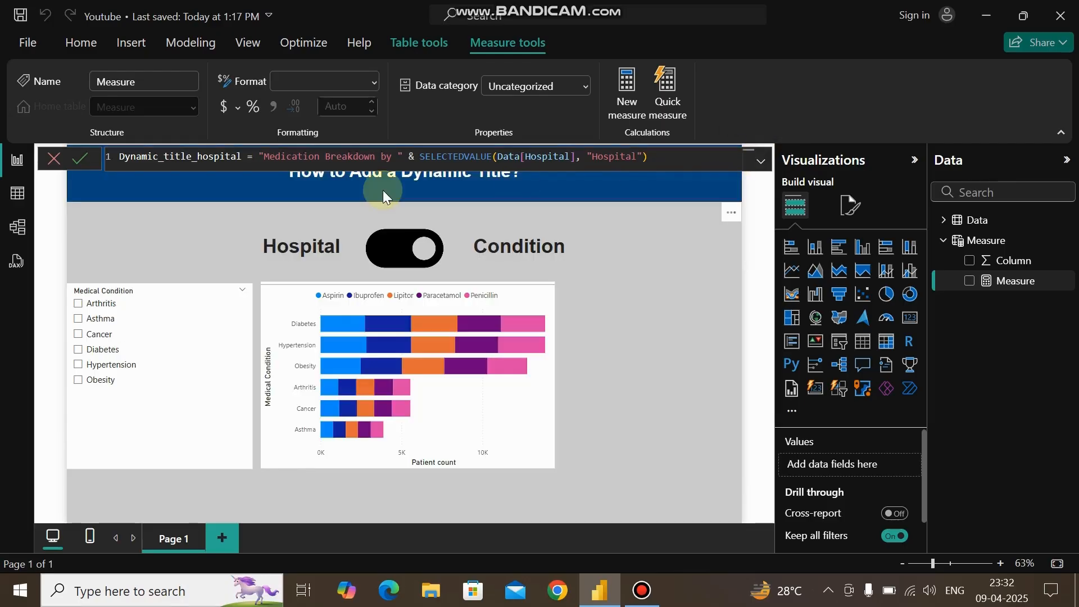
pyautogui.click(79, 159)
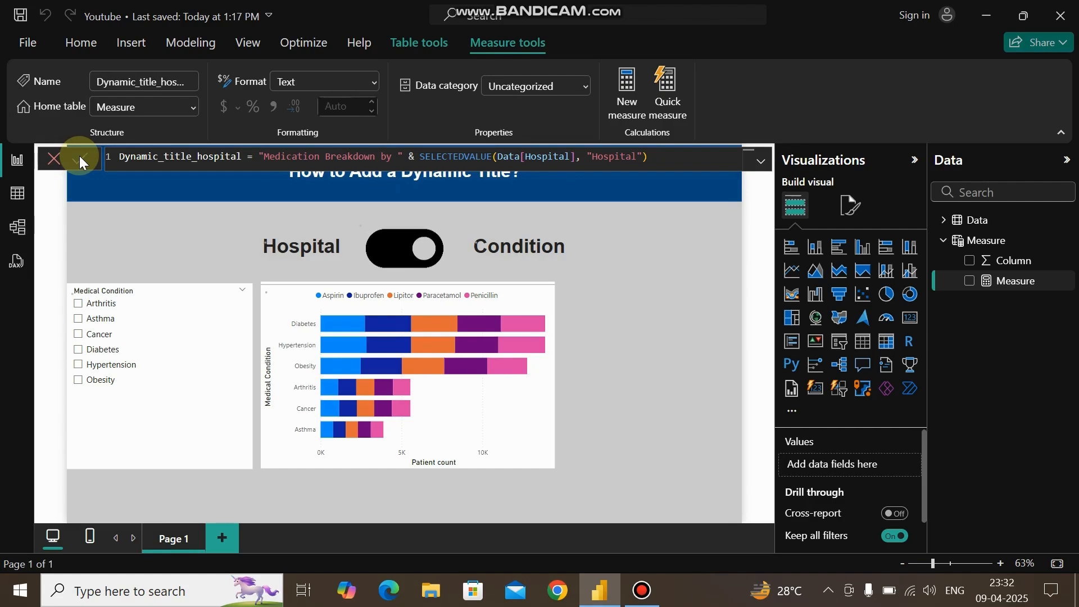